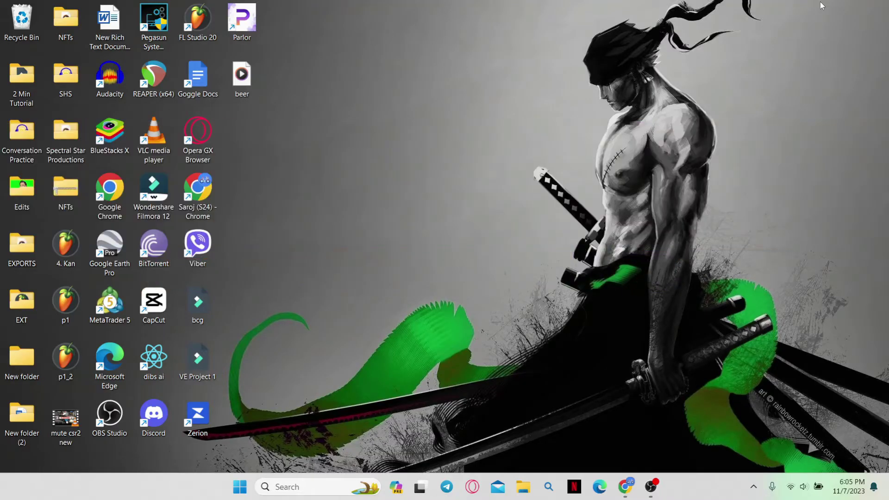
Maximize Chrome and load craigslist.org from the address-bar autocomplete.
double_click(199, 188)
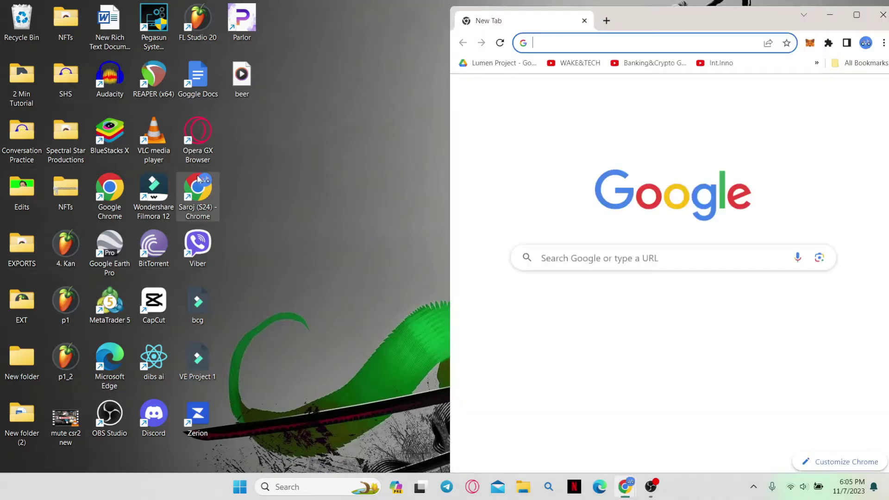
double_click(667, 19)
text(cra)
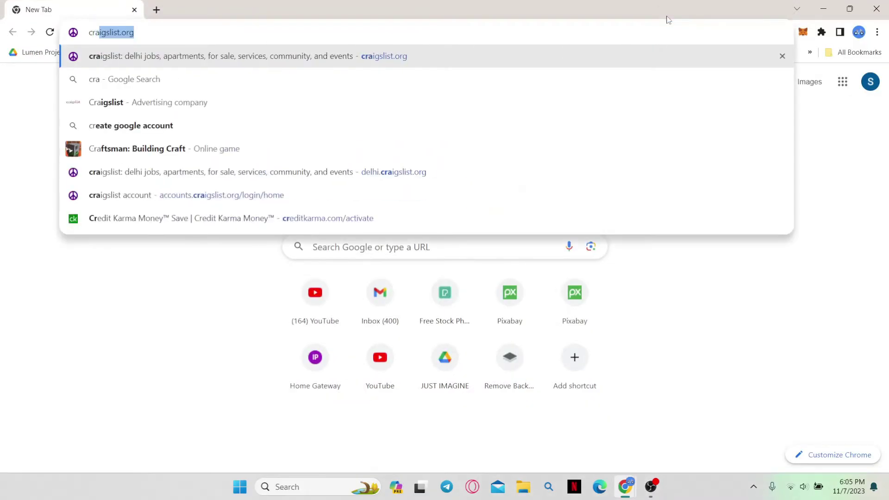
key(Right)
key(Return)
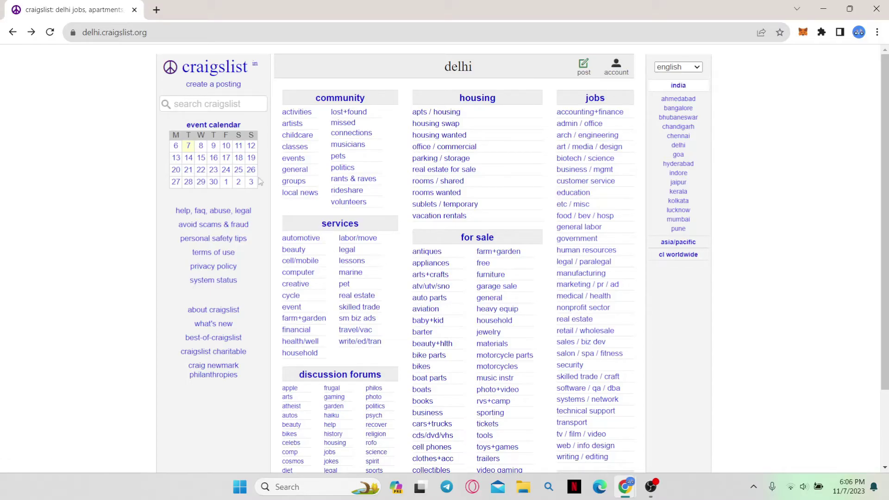
Open the Outdoor Lights For House posting from the baby+kid for-sale gallery.
click(420, 321)
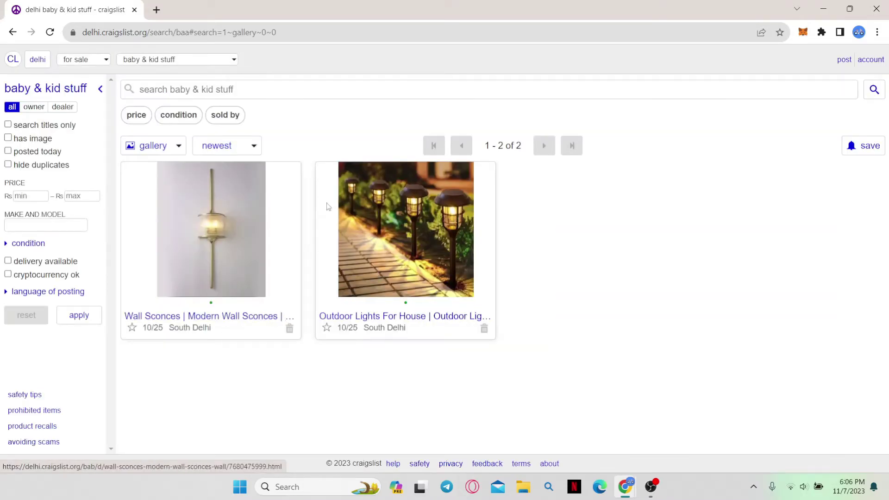
click(361, 223)
scroll(171, 288, down, 2)
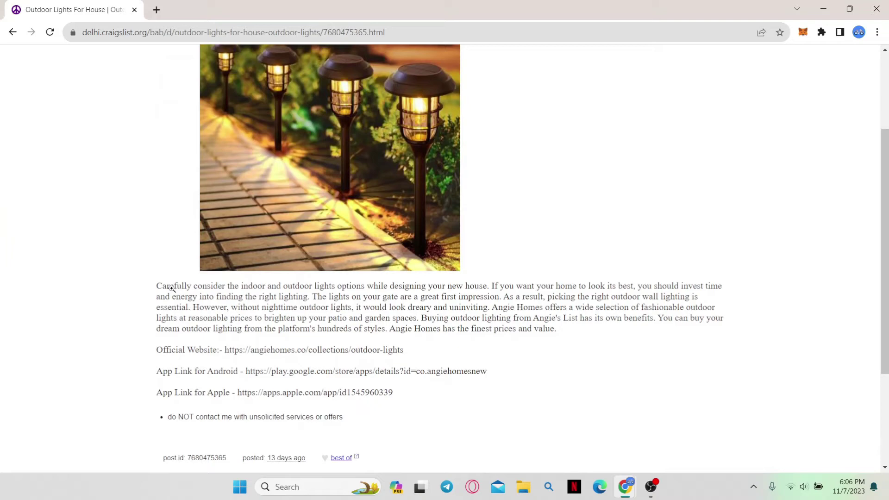
scroll(171, 288, down, 2)
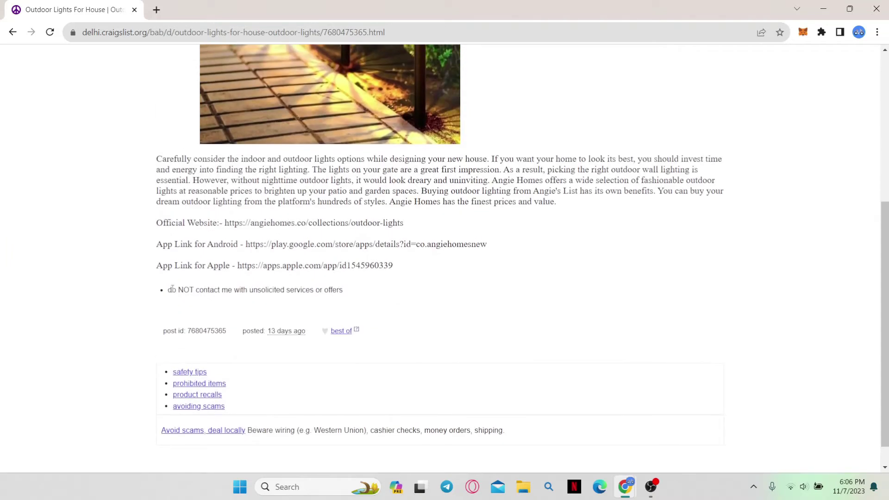
scroll(171, 289, up, 4)
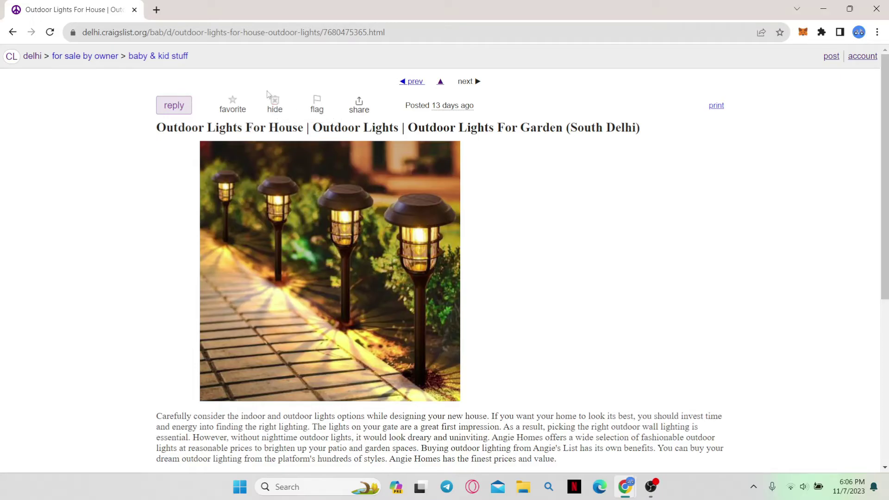
Flag the Outdoor Lights posting as spam and check the '1 hidden' postings list.
click(316, 100)
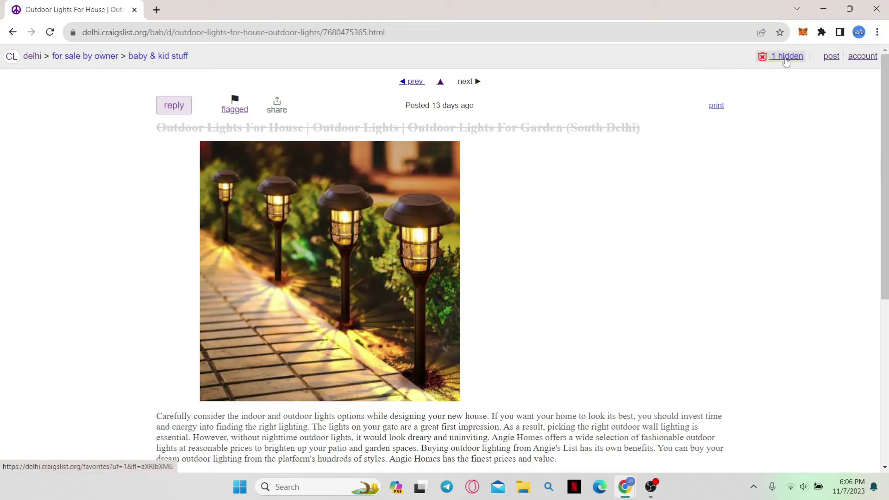
click(797, 57)
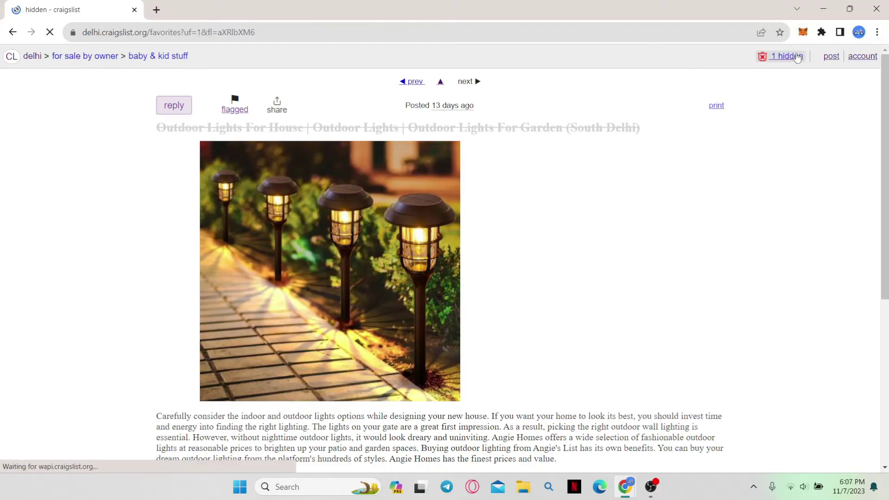
key(alt+Left)
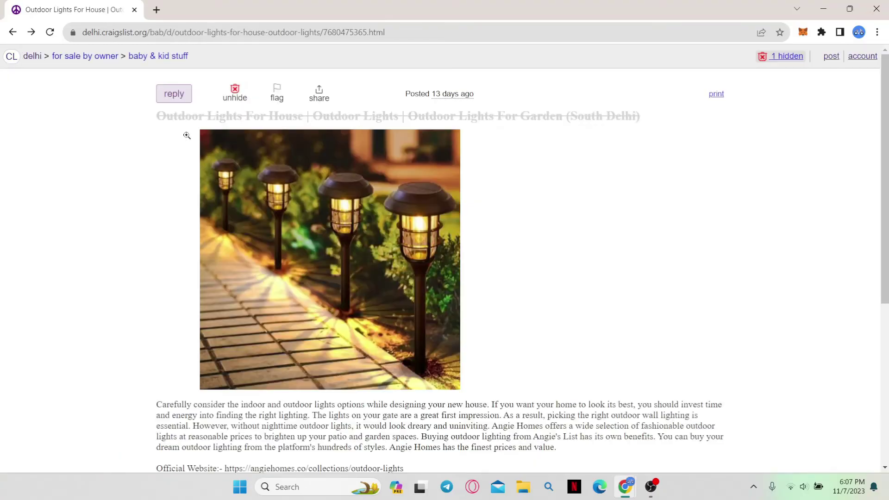
Unhide the Outdoor Lights posting and close the browser.
click(235, 96)
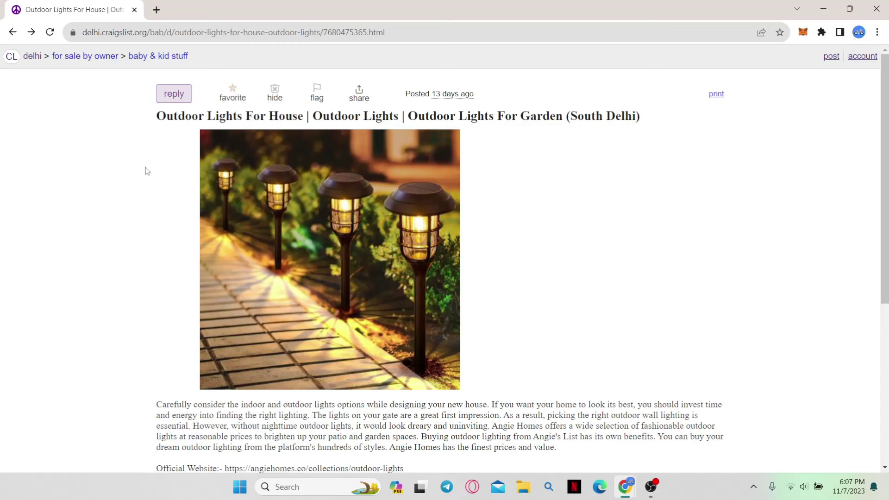
scroll(167, 181, down, 4)
scroll(167, 180, down, 1)
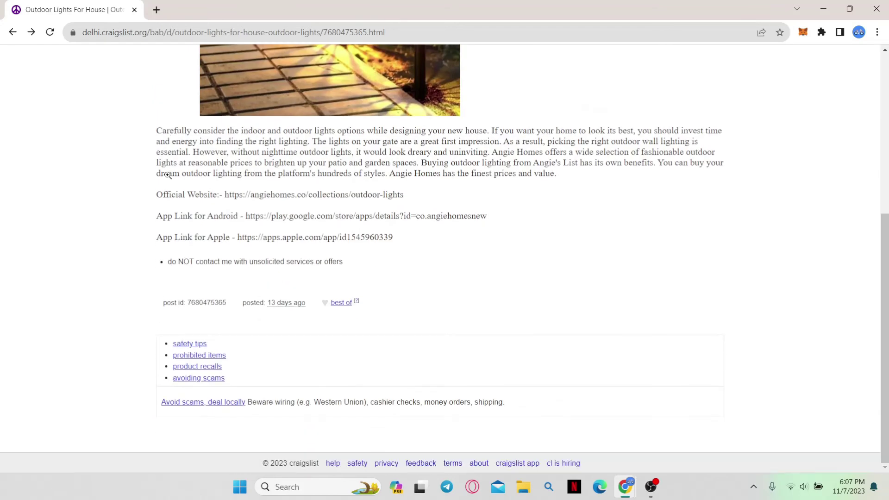
click(877, 8)
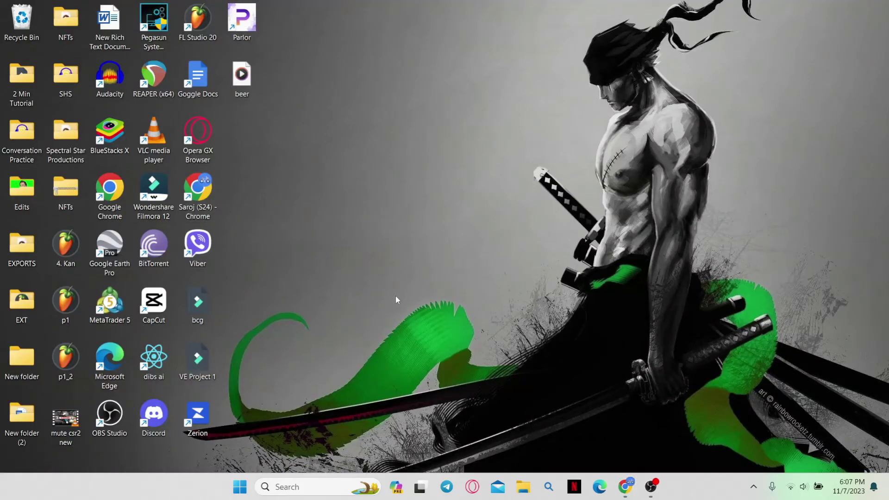